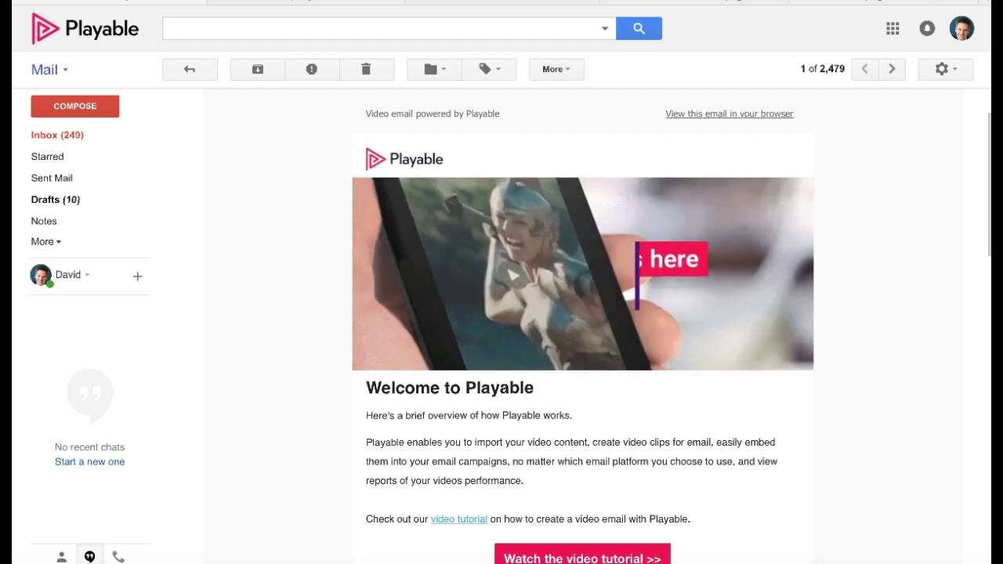
Step: Name the campaign "Playable Tutorial", give it the subject line "Playable Tutorial", and continue to the content stage
click(902, 119)
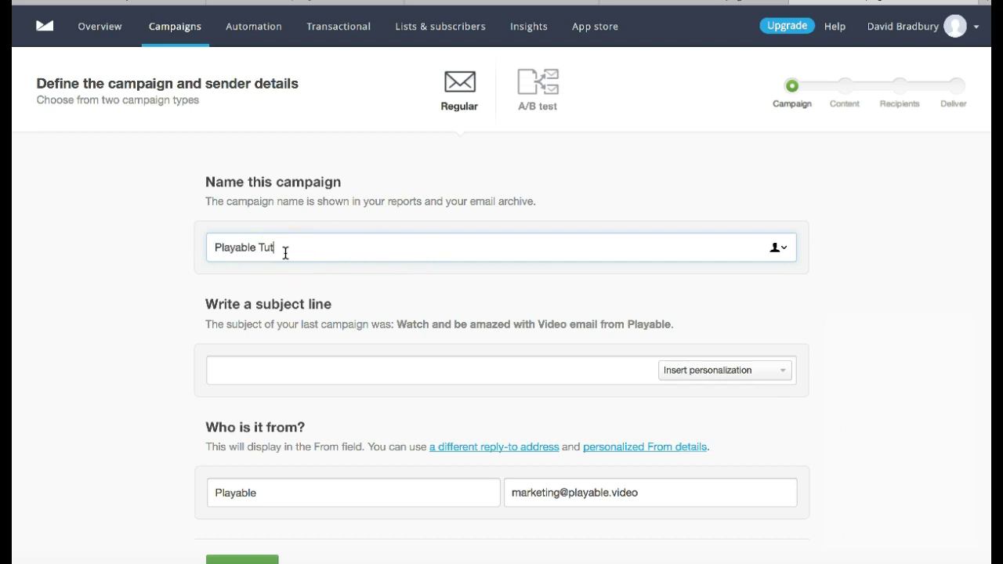
click(257, 363)
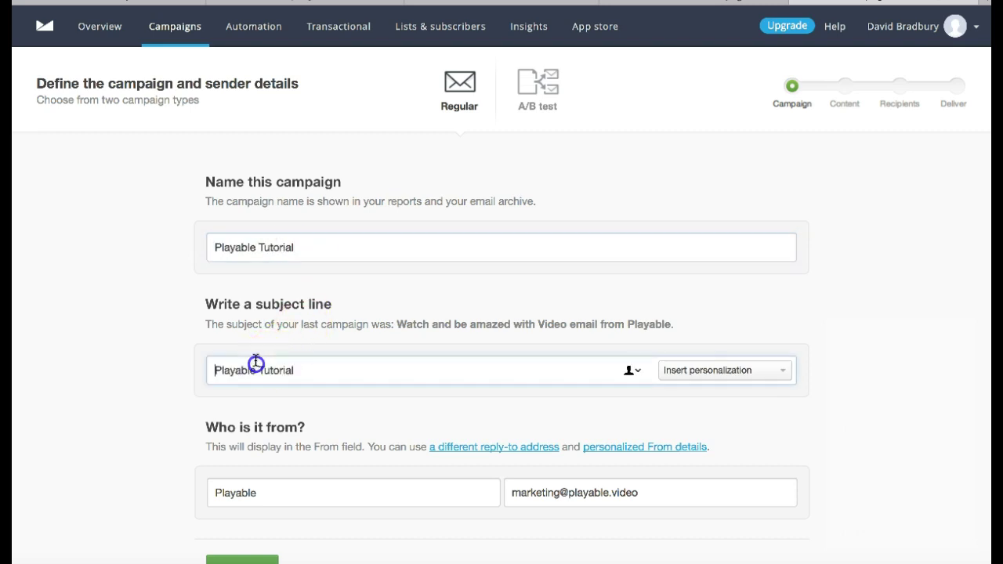
scroll(133, 464, down, 2)
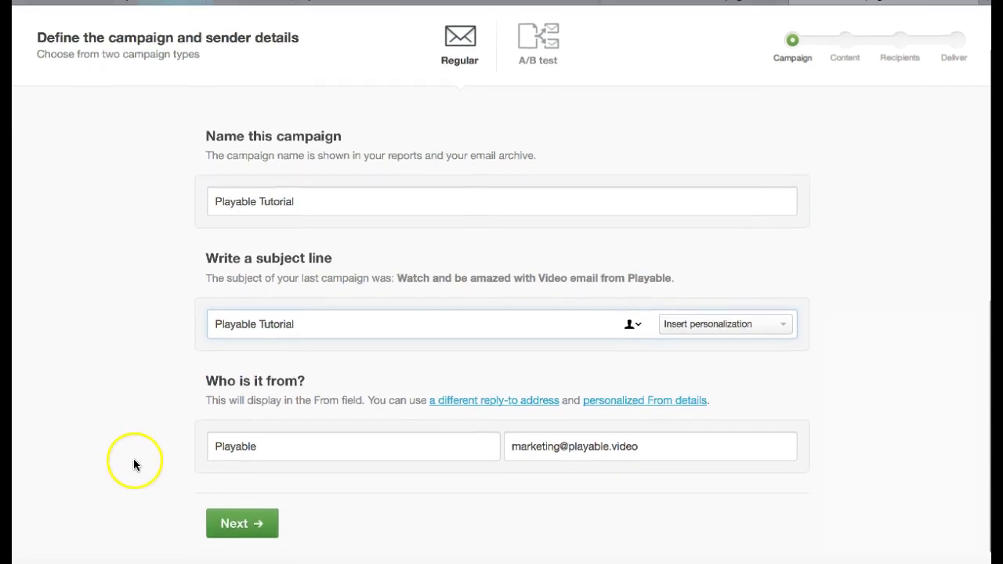
click(230, 521)
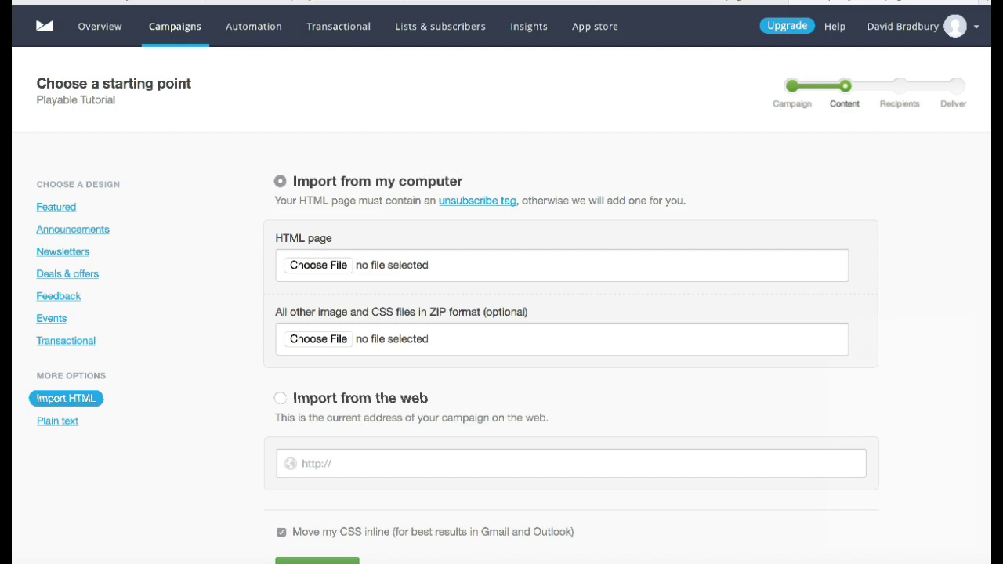
Step: Import the HTML page "Generic users Welcome to Playable -2.html" as the campaign content and preview the imported email
click(330, 266)
click(328, 273)
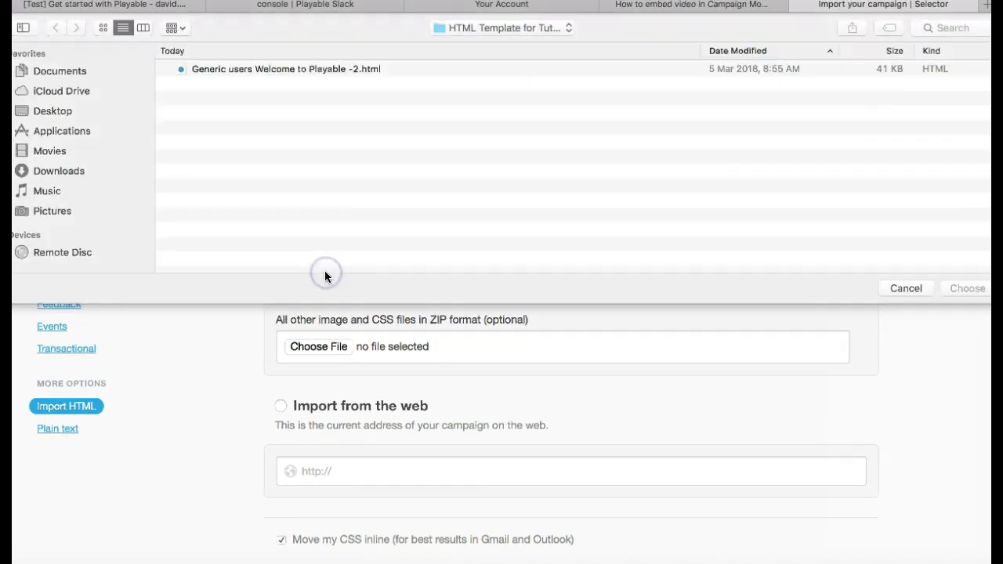
click(342, 71)
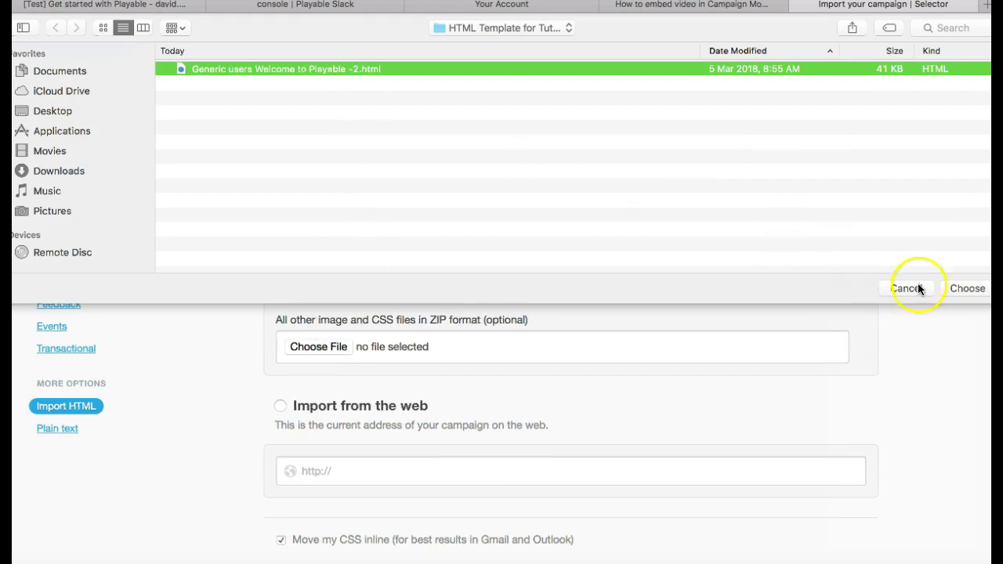
click(969, 290)
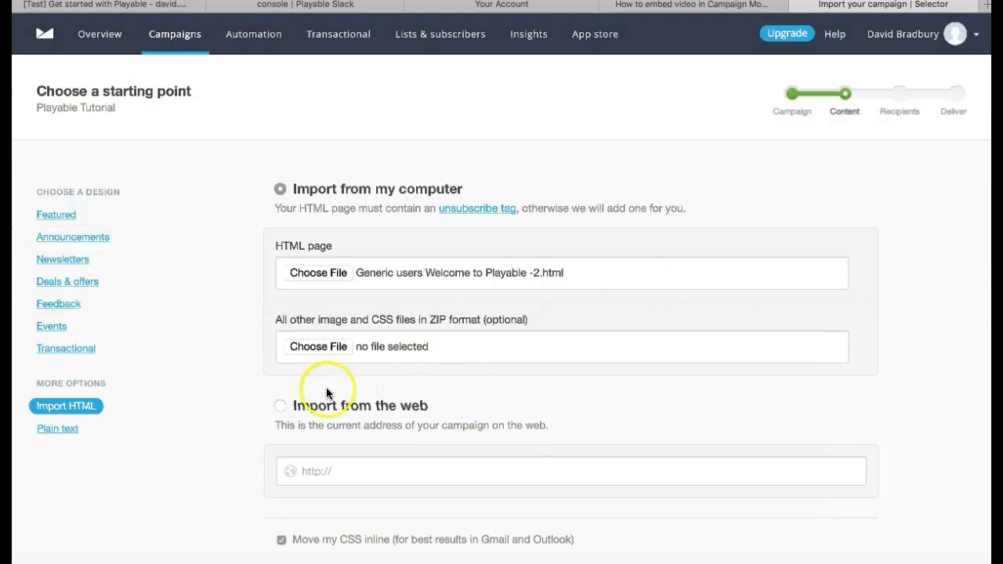
scroll(197, 388, down, 3)
click(316, 491)
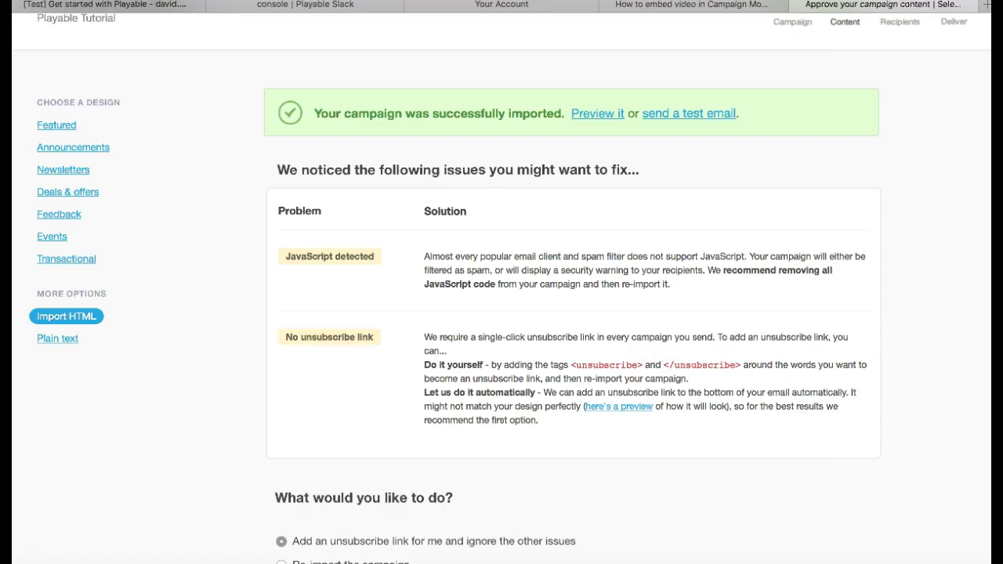
click(599, 112)
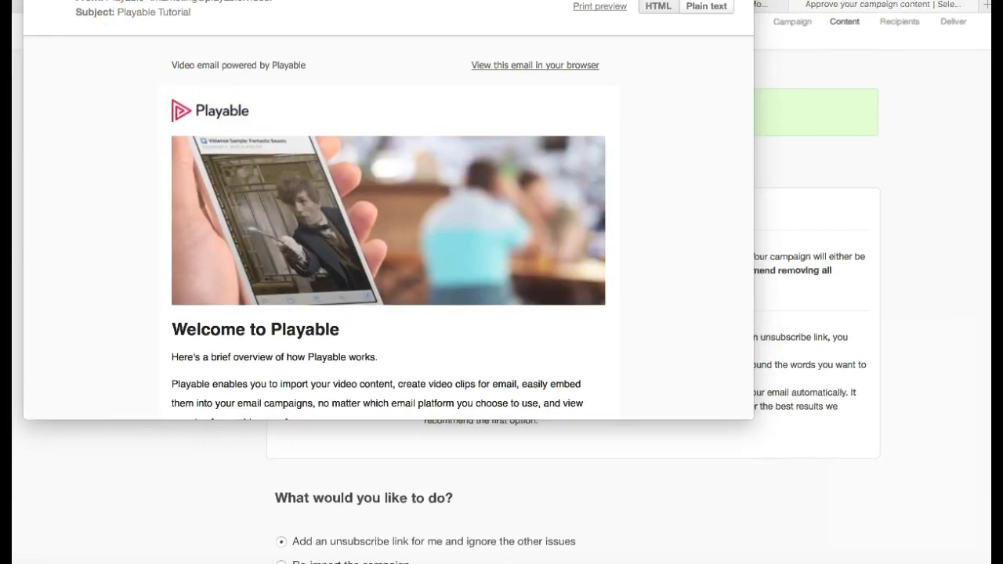
Step: Switch to the Playable console, log in with the prefilled credentials, and start adding a new video
click(621, 399)
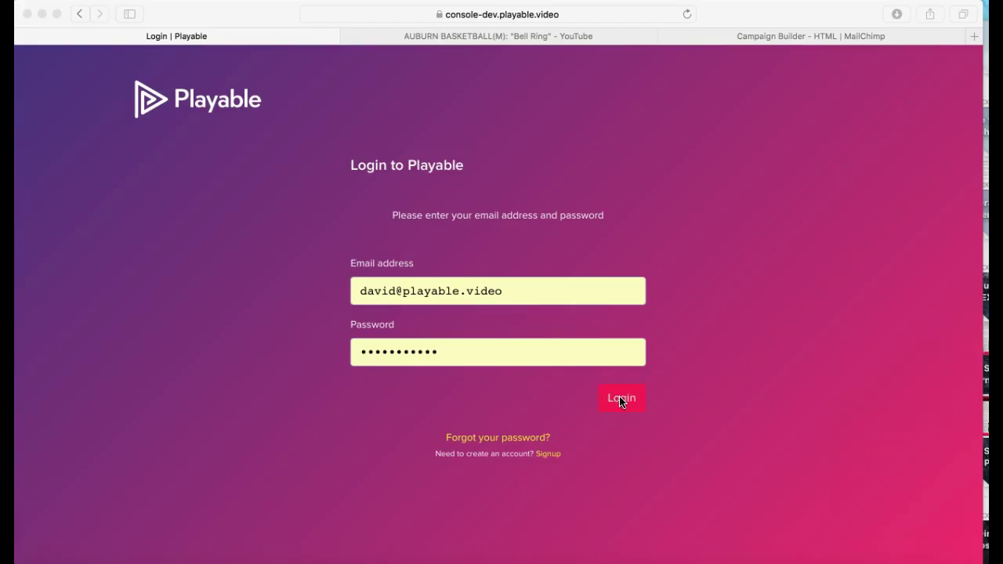
click(621, 400)
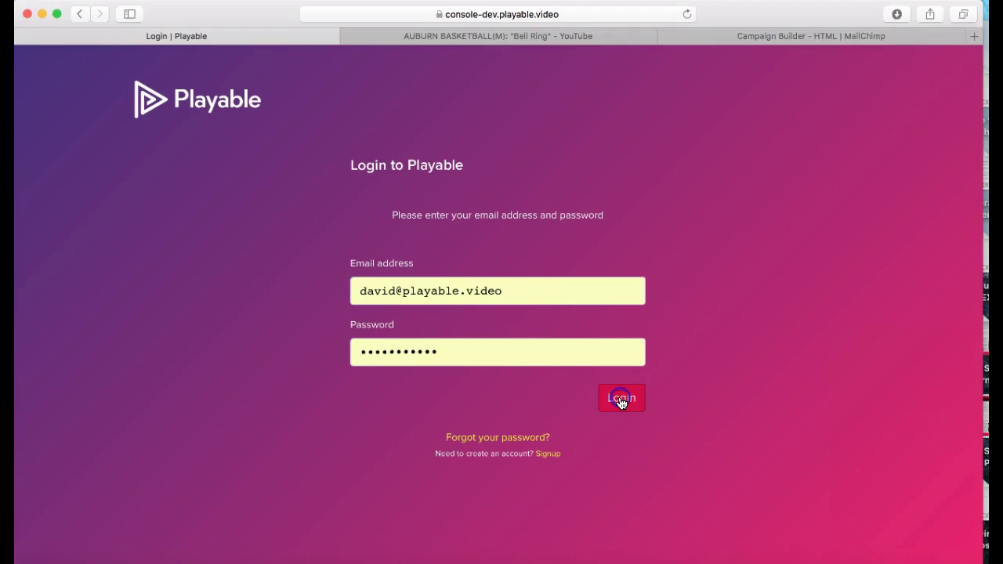
click(622, 401)
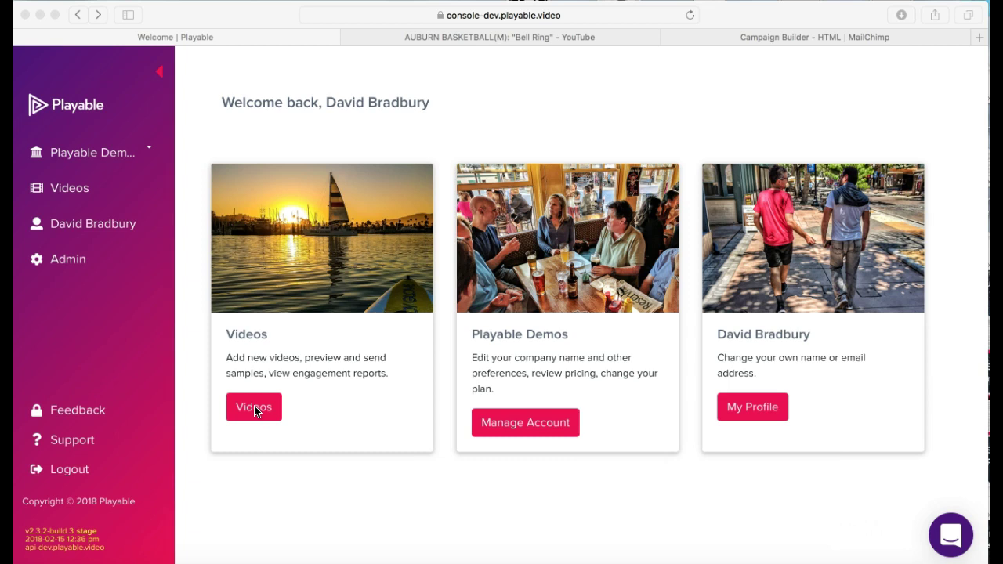
click(254, 408)
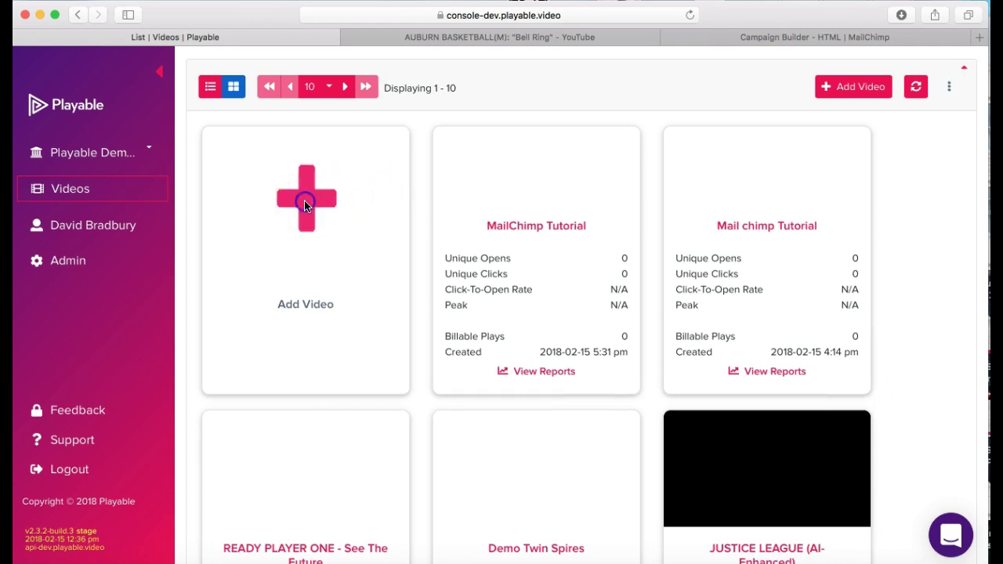
click(305, 204)
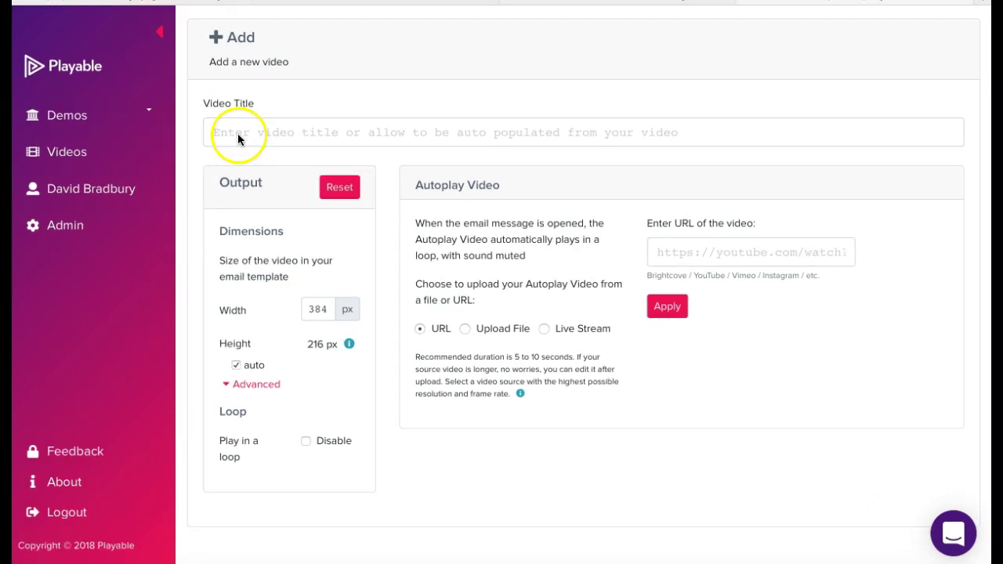
Step: Title the new video "Playable Tutorial" and set its output size to 564 px wide and 212 px high without automatic height
click(235, 169)
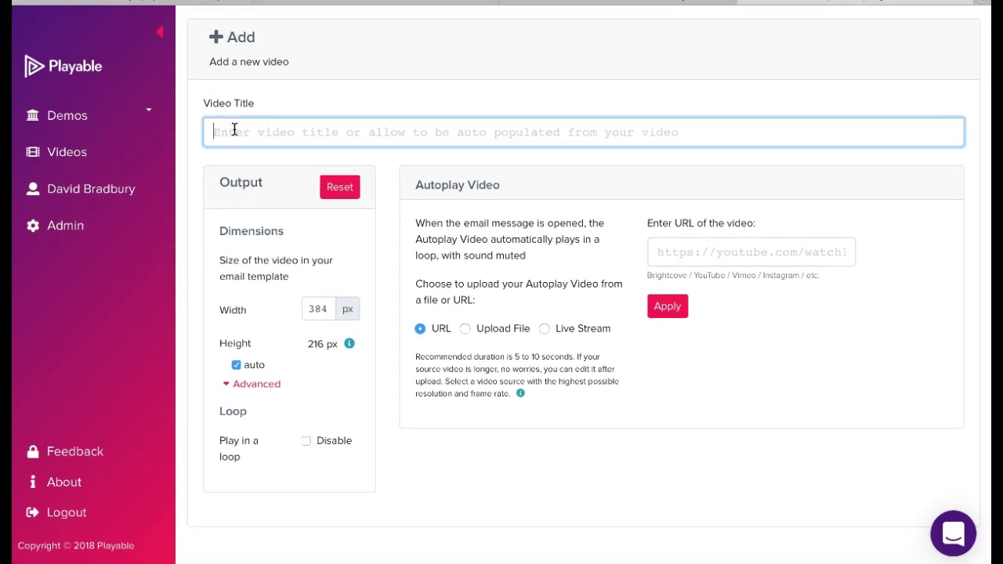
text(Playable Tutorial)
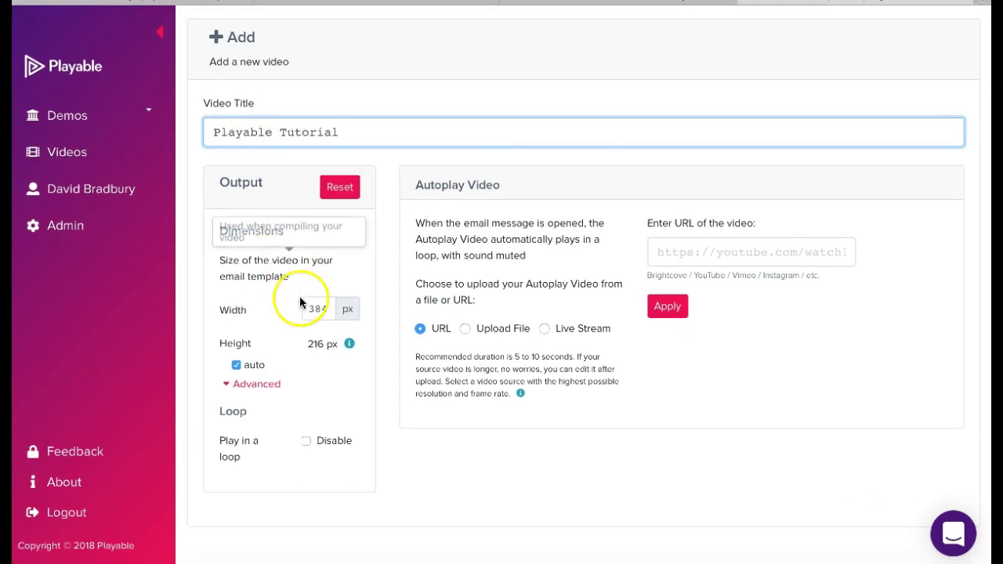
click(326, 311)
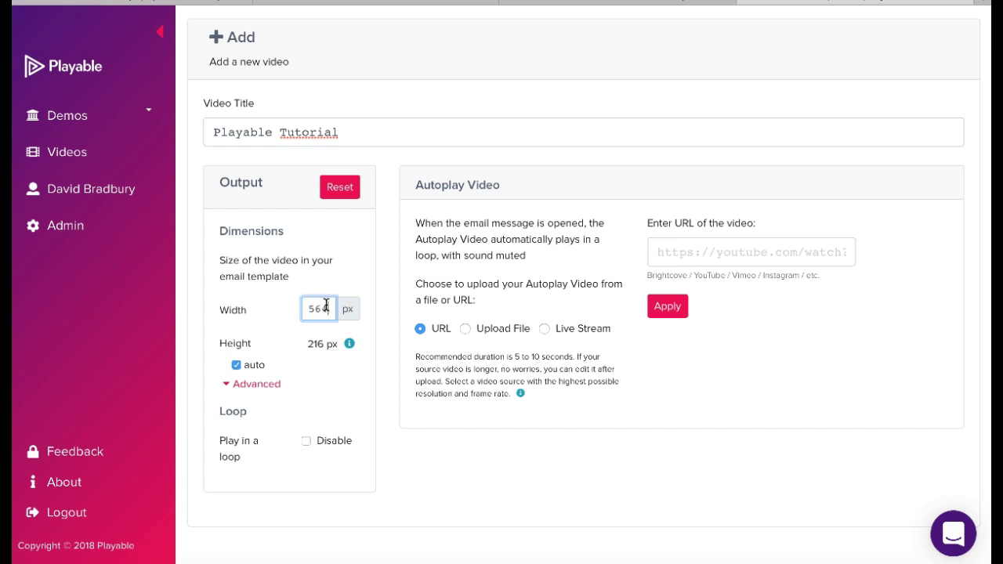
click(237, 365)
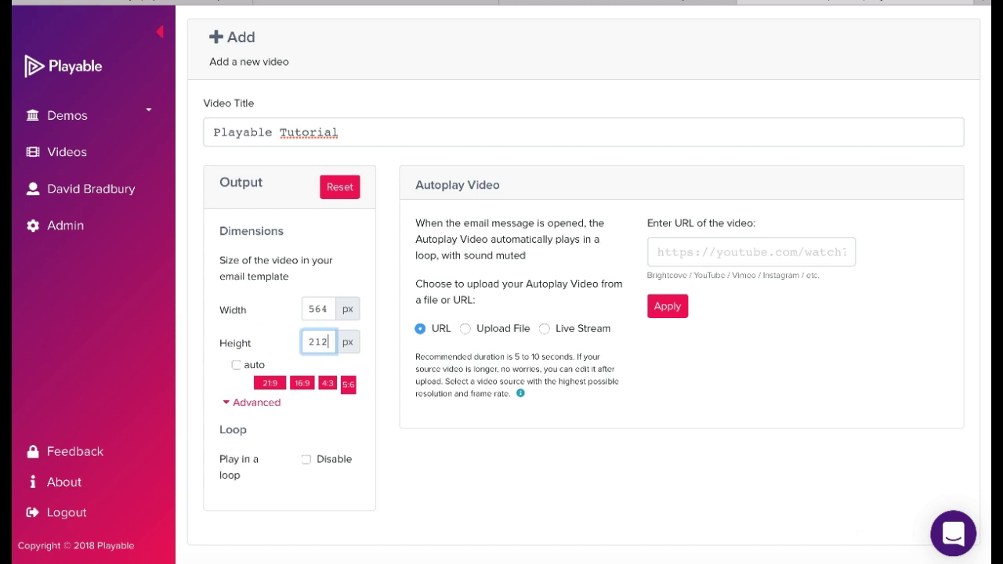
click(646, 378)
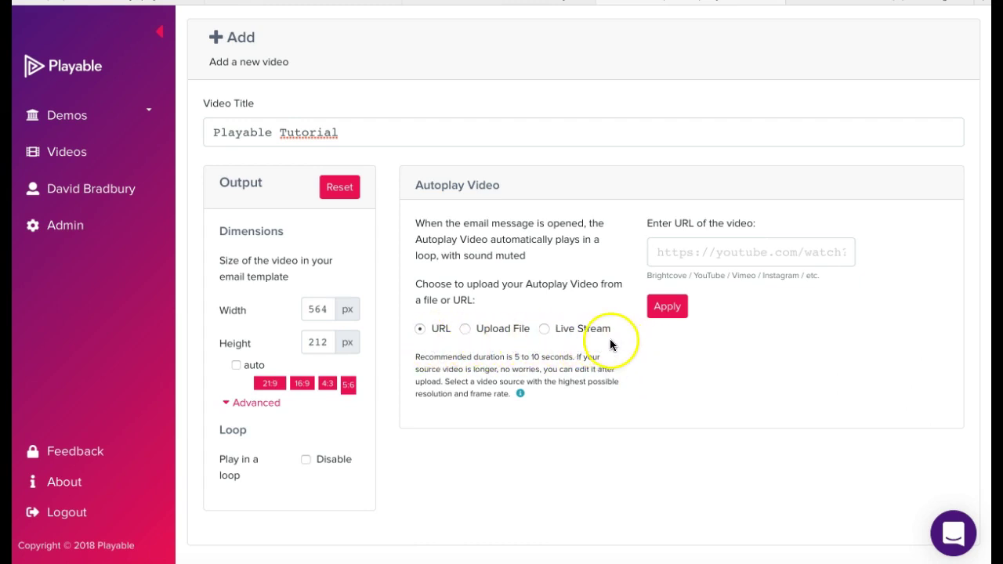
Step: Switch to YouTube and copy the web address of the AUBURN BASKETBALL(M): "Bell Ring" video
click(864, 6)
click(82, 2)
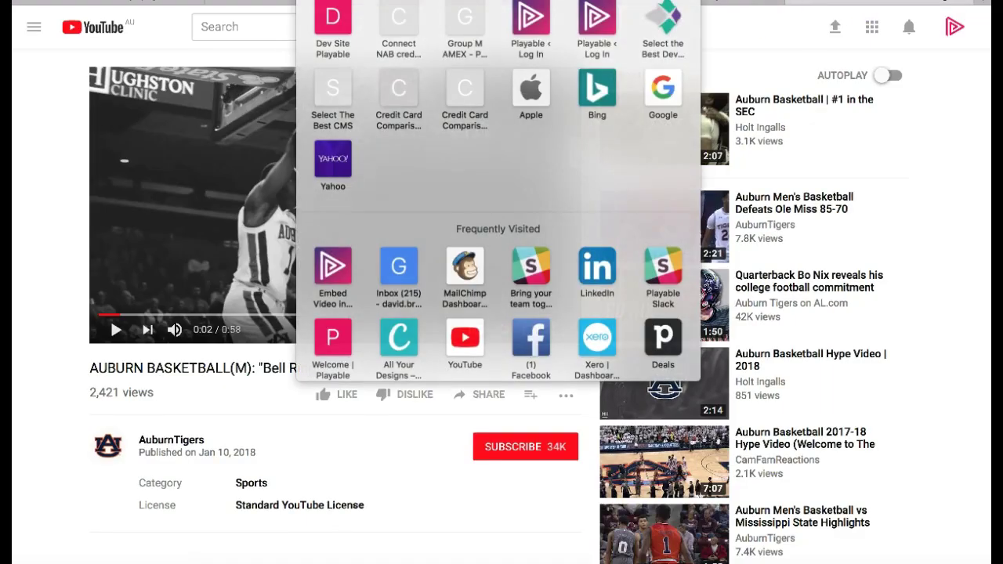
right_click(79, 2)
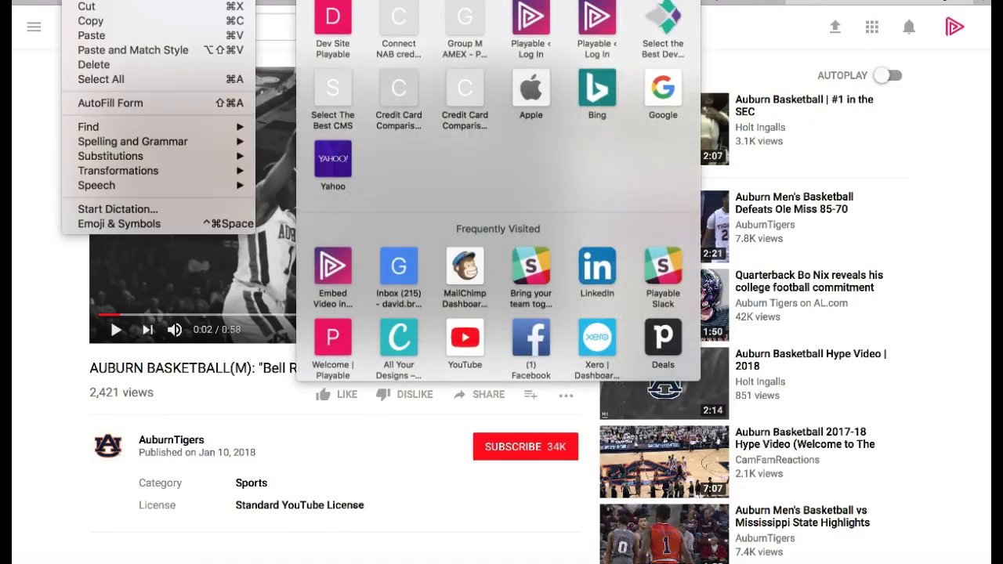
click(86, 21)
click(585, 447)
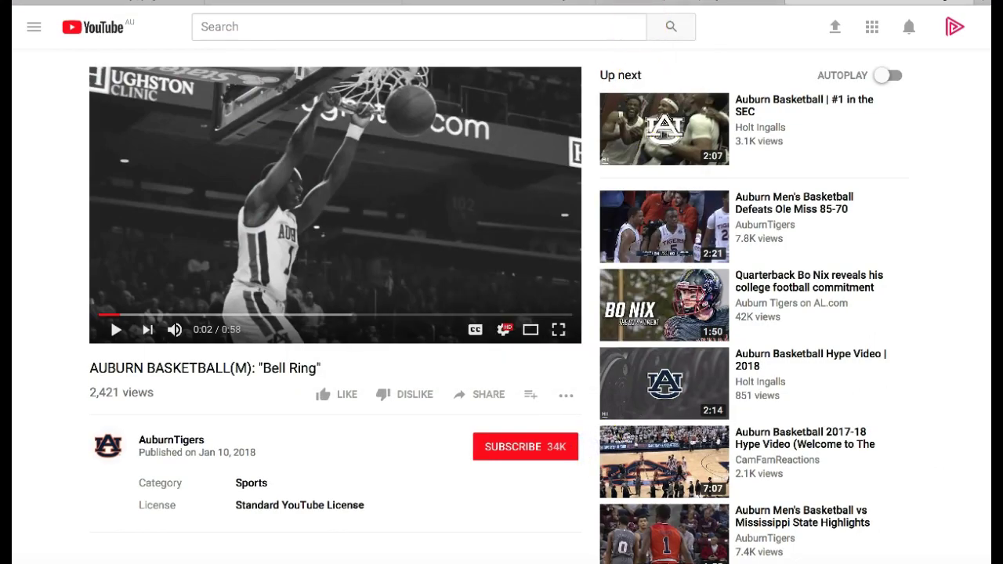
Step: Return to Playable, paste the copied YouTube address as the autoplay video's URL, and apply it
click(690, 3)
click(669, 257)
key(ctrl+v)
click(667, 306)
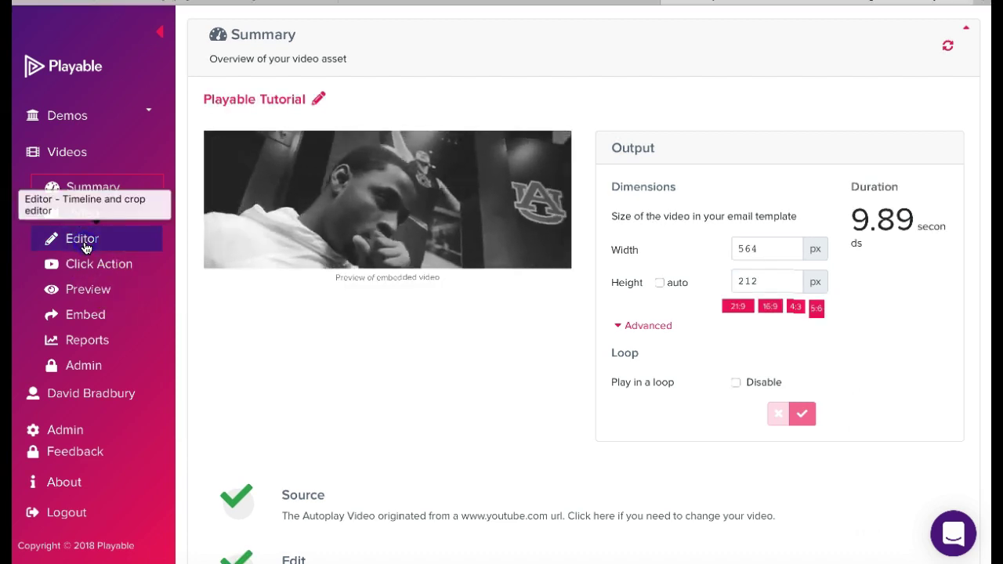
Step: Open the video in the timeline editor, add a second clip, and trim the first clip to end at 4.86 seconds
click(85, 247)
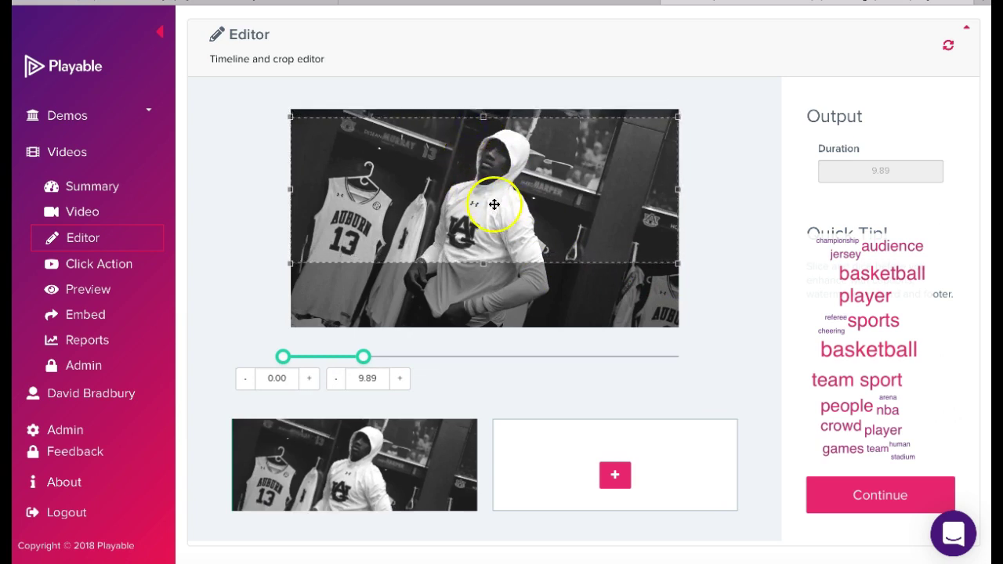
click(613, 478)
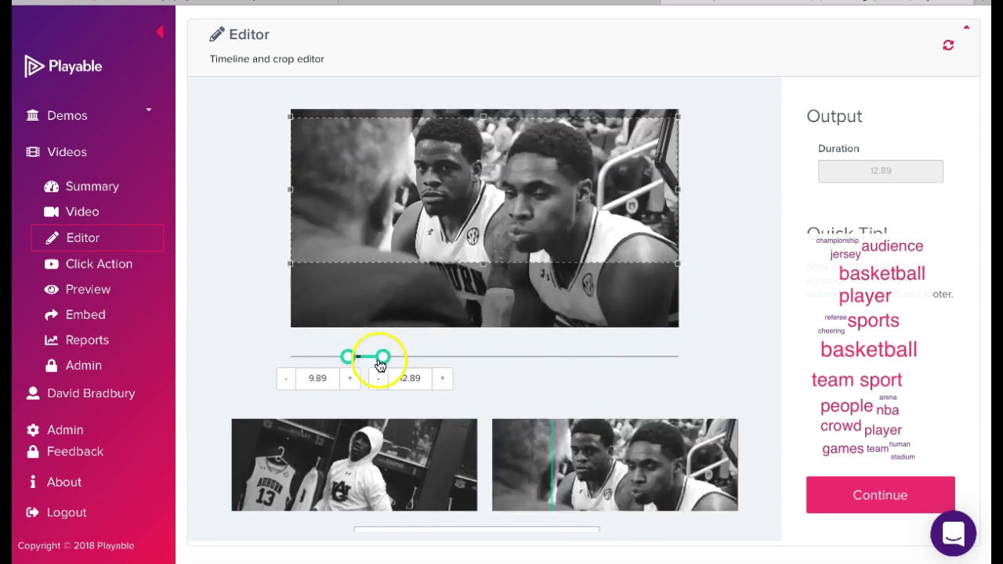
drag(380, 365, 327, 361)
click(357, 423)
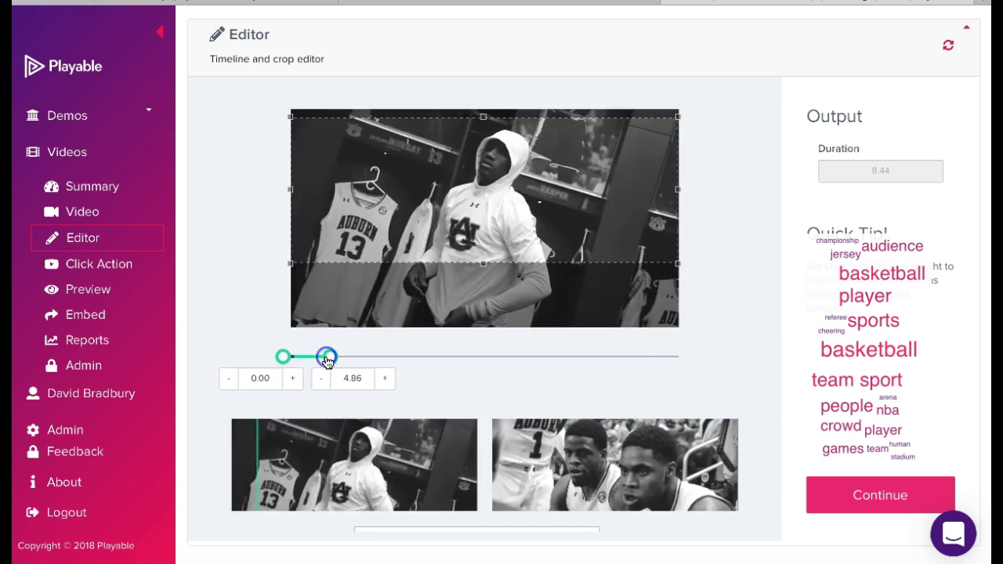
Step: Extend the second clip to end at 14.99 seconds and continue to the overlay settings
click(549, 426)
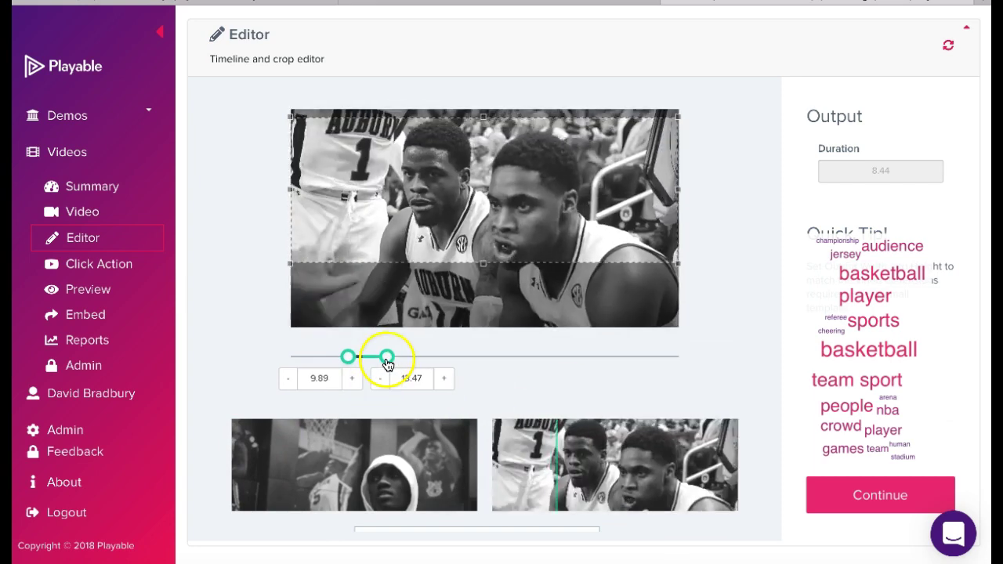
mouse_move(387, 360)
mouse_down()
mouse_move(377, 360)
mouse_move(398, 361)
mouse_up()
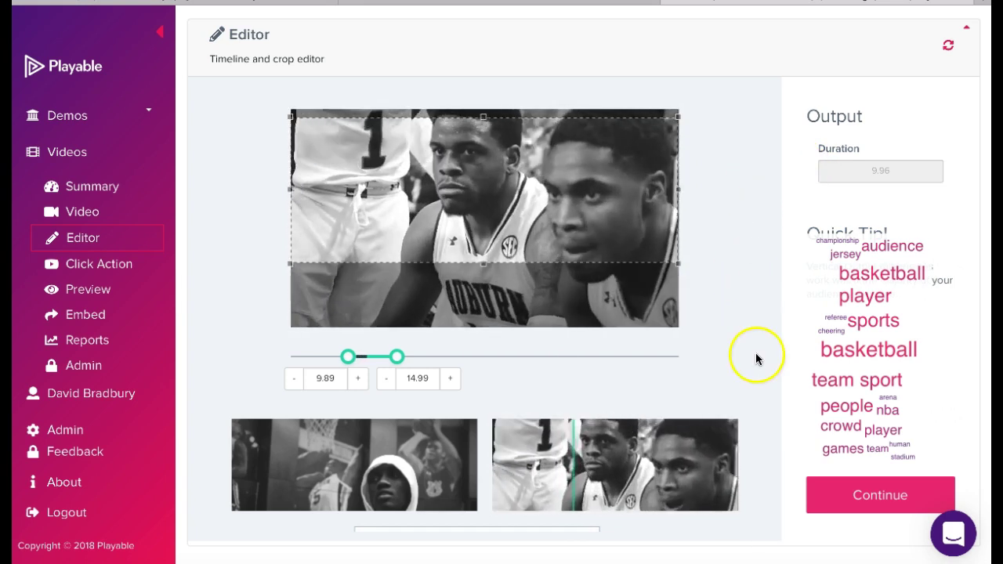
click(866, 501)
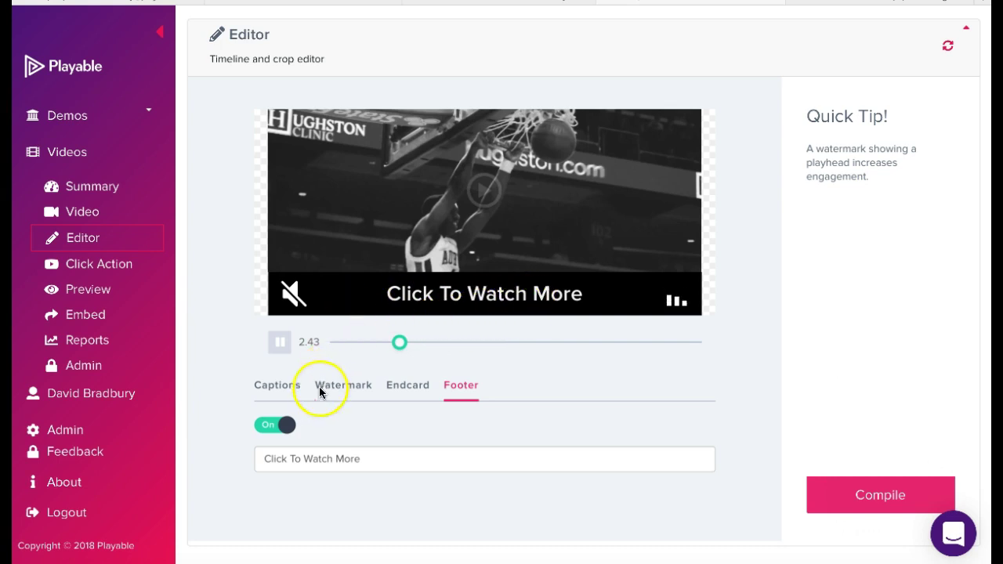
Step: Turn off the video's "Click To Watch More" footer and its play-symbol watermark
click(285, 428)
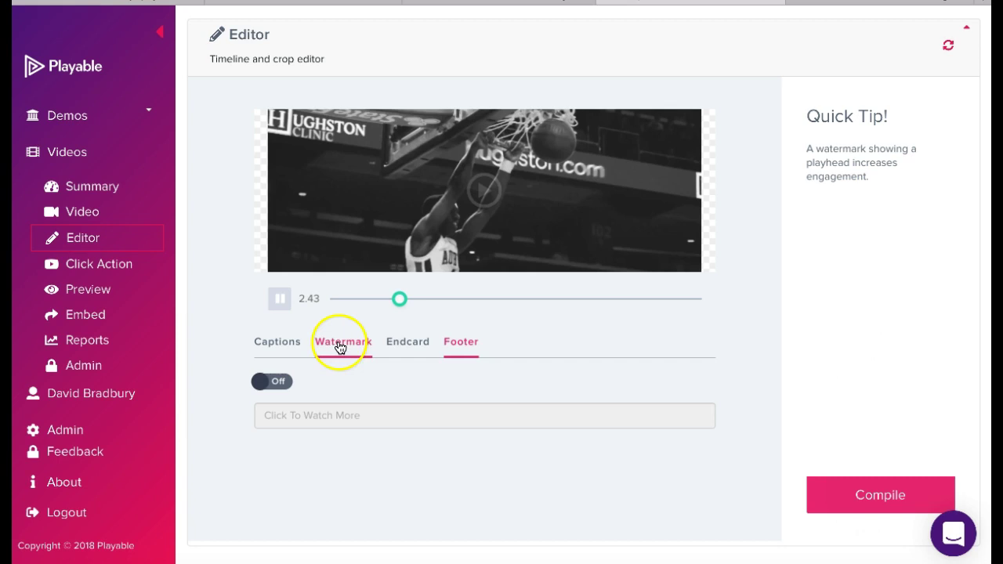
click(339, 345)
click(270, 388)
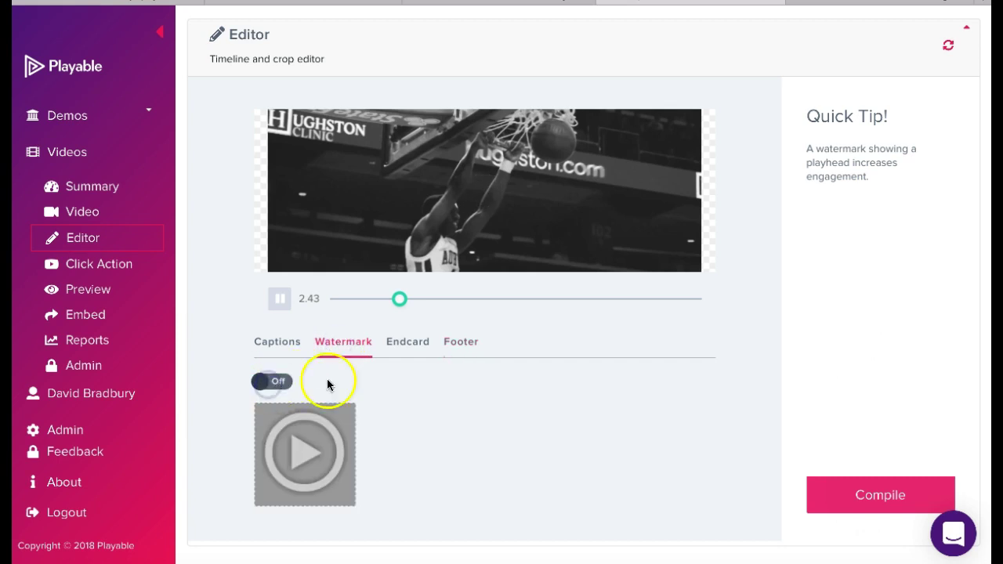
Step: Replace the endcard's placeholder image with the Auburn Tigers logo from the Pictures folder
click(408, 344)
click(309, 444)
click(50, 204)
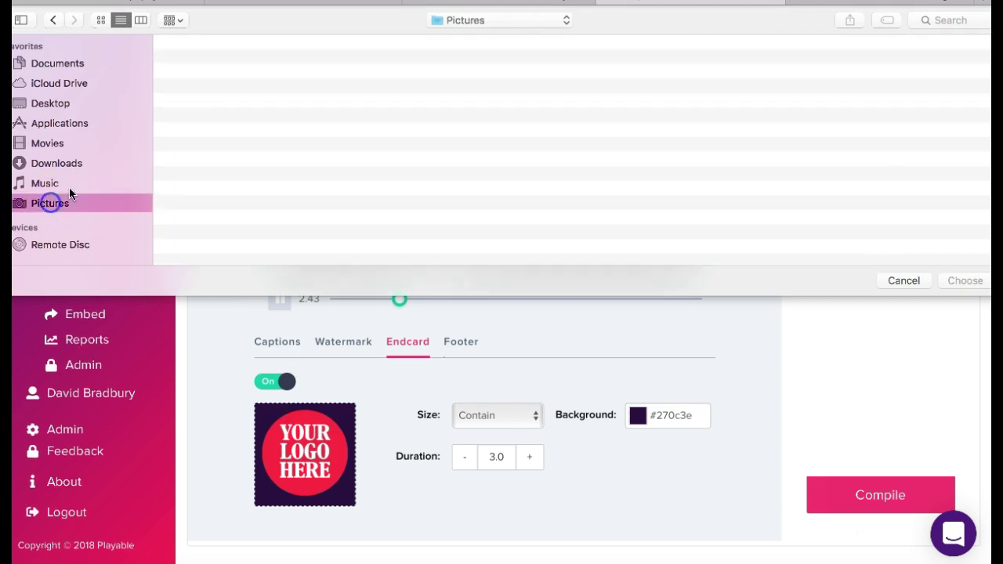
click(218, 63)
click(942, 280)
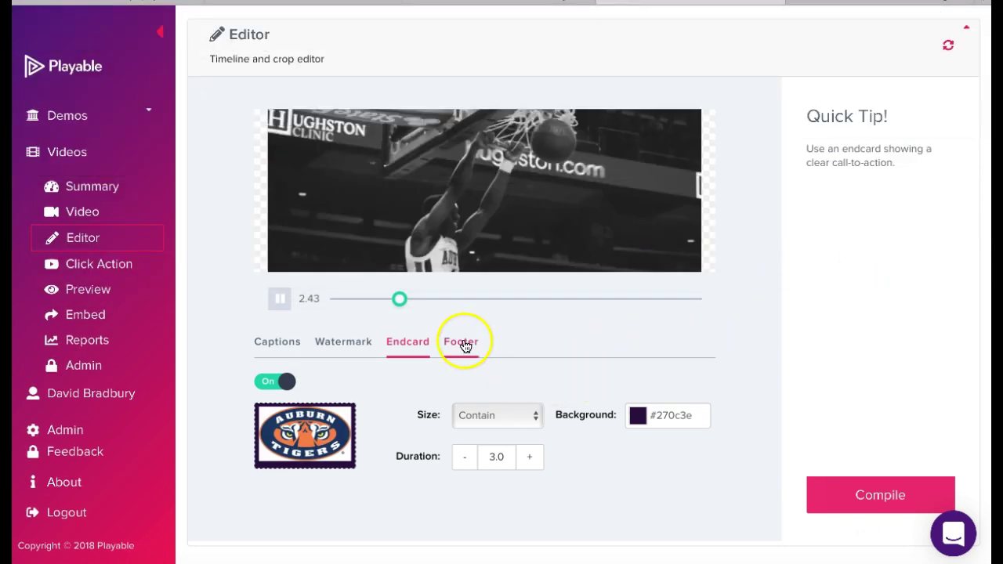
Step: Turn the "Click To Watch More" footer on to see its effect and switch it back off
click(463, 343)
click(284, 382)
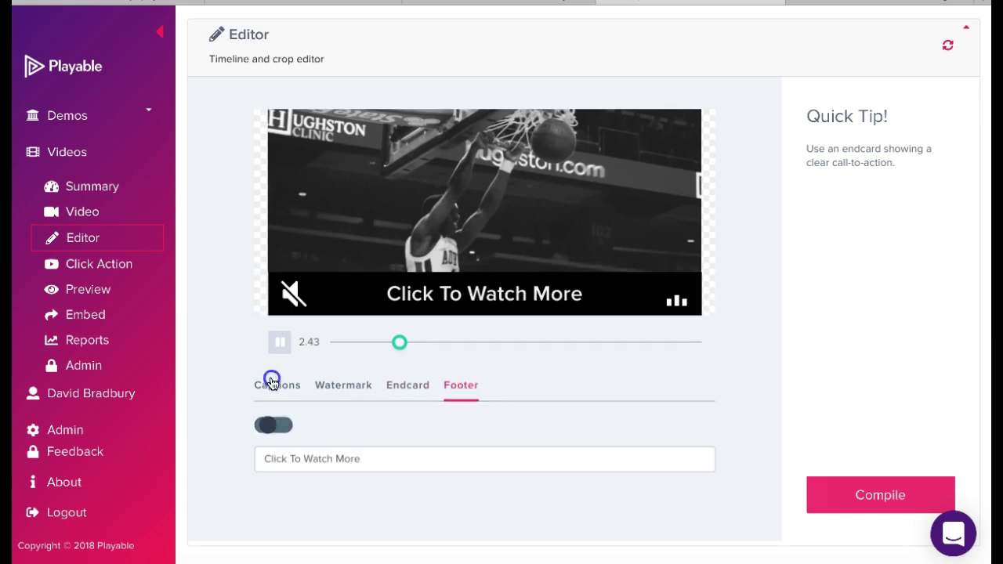
click(275, 425)
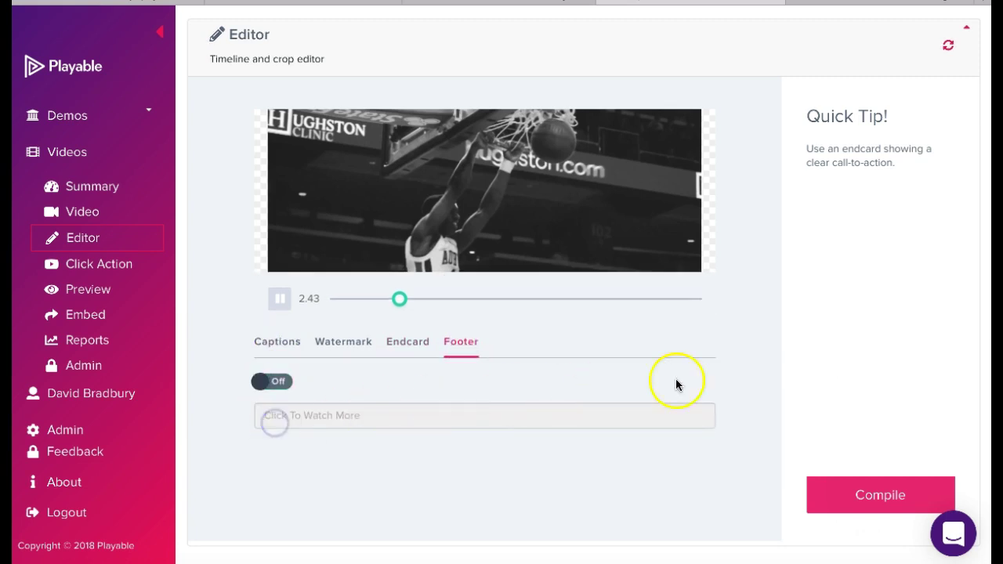
Step: Compile the edited video and open the settings for what happens when the embedded video is clicked
click(815, 500)
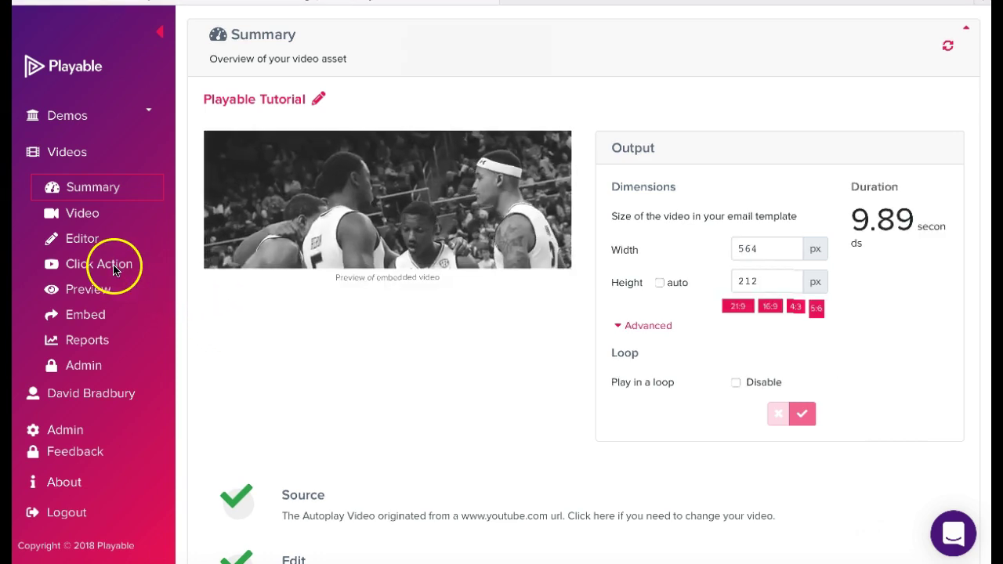
click(115, 265)
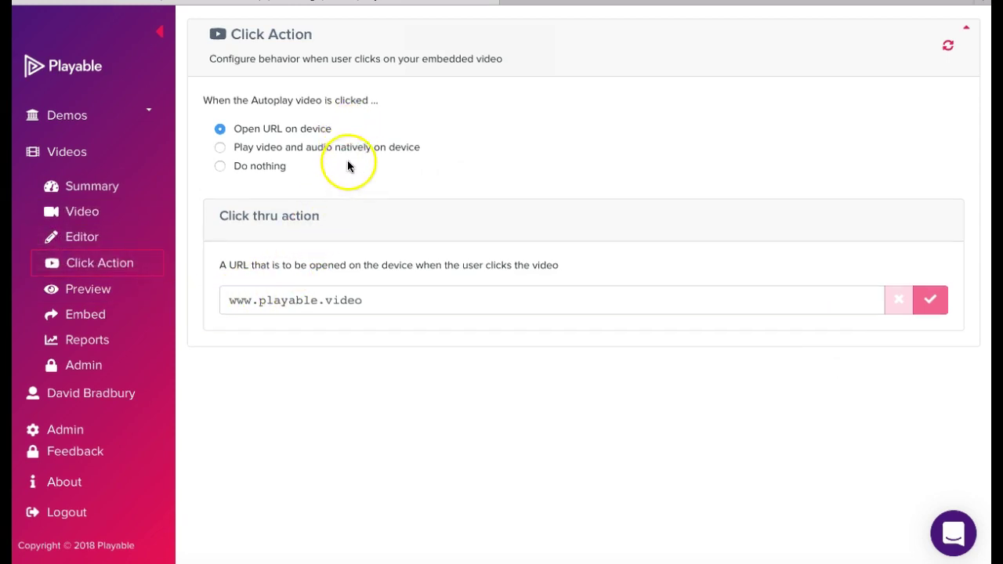
click(796, 8)
click(796, 8)
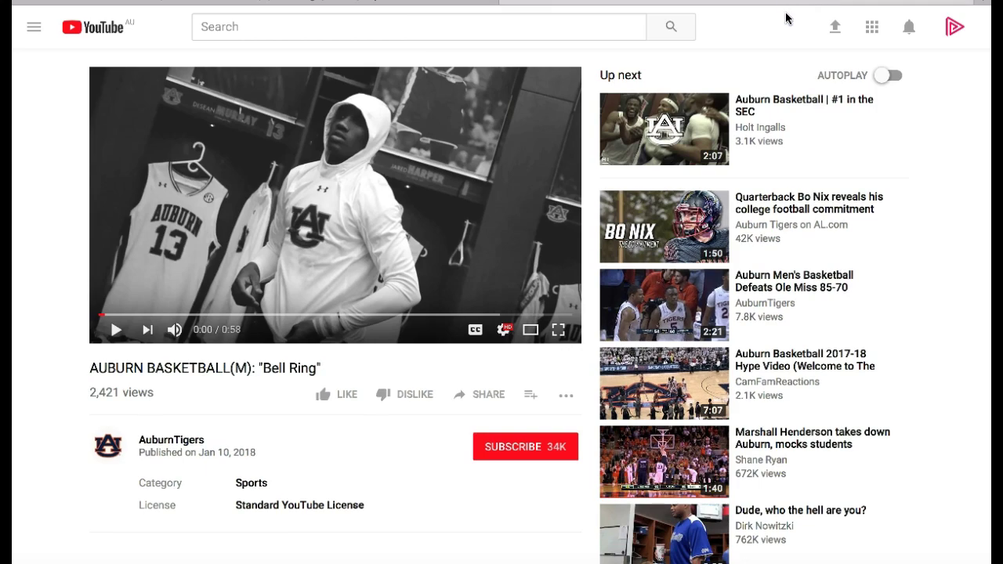
click(337, 8)
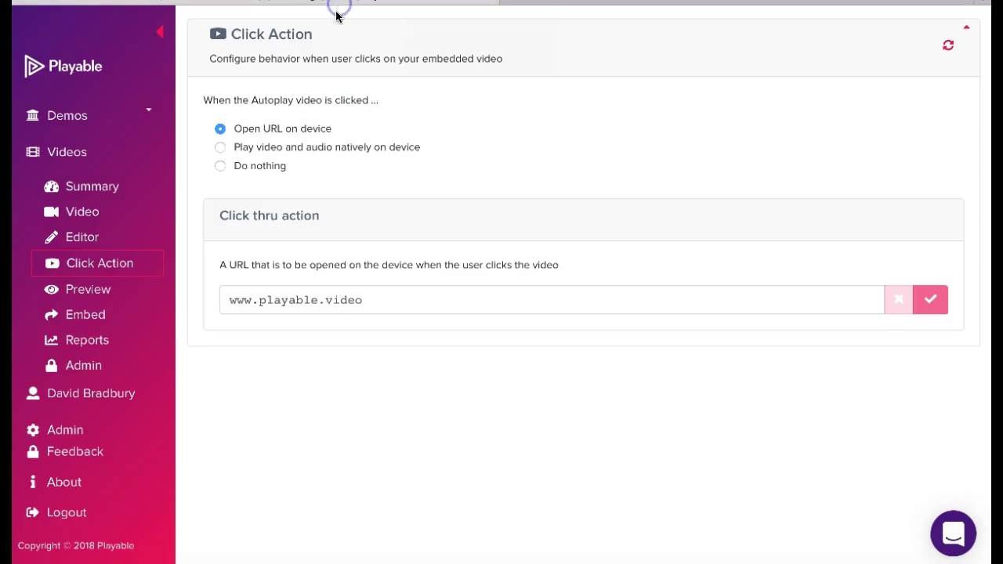
drag(361, 300, 225, 302)
key(ctrl+v)
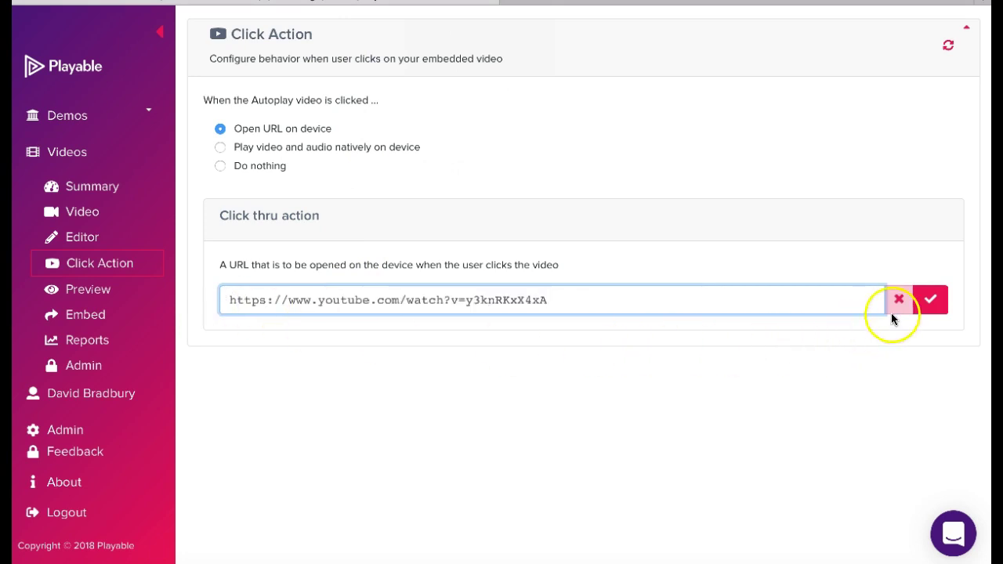
click(922, 303)
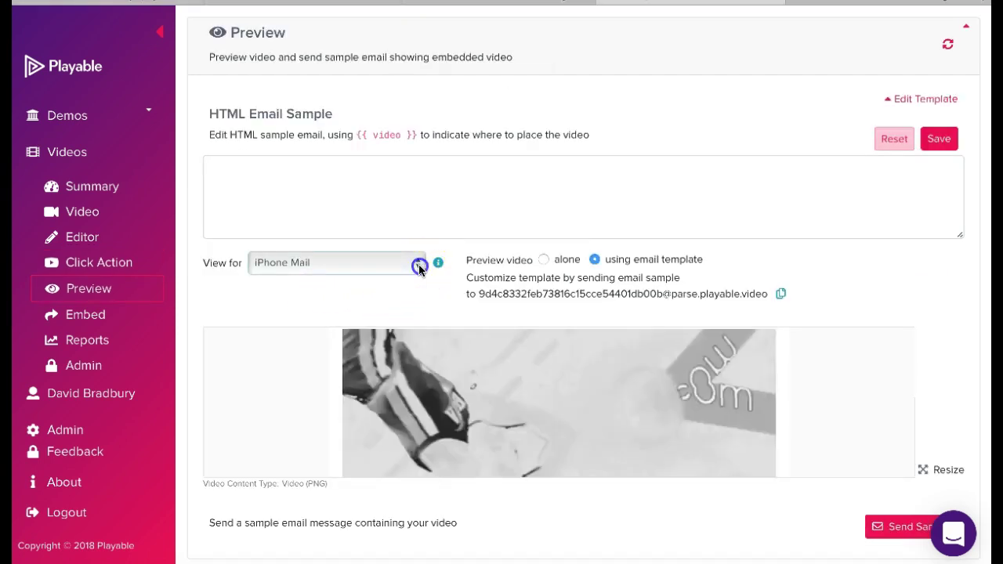
Step: Check which email clients the video preview offers and send a sample email containing the video
click(419, 266)
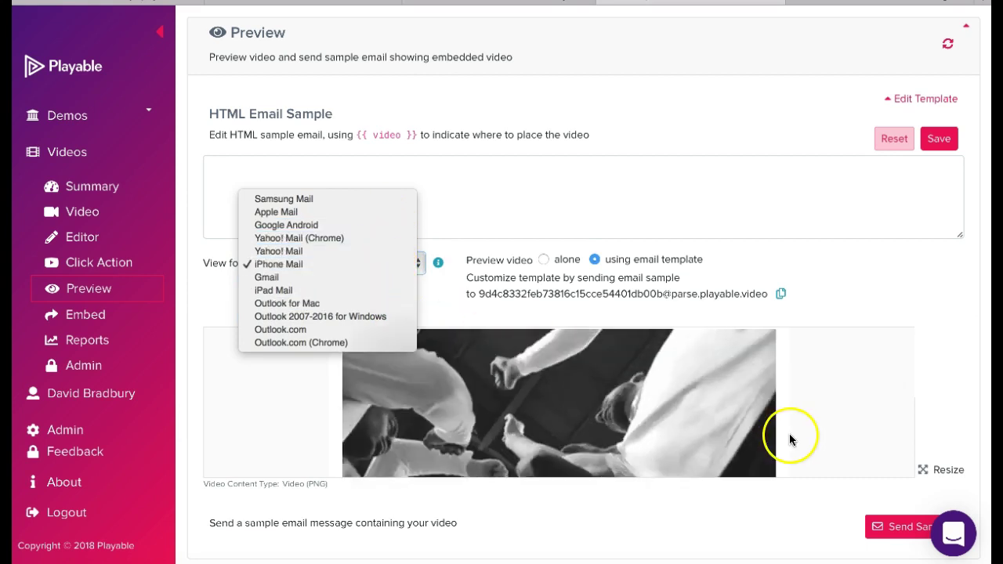
click(898, 528)
click(905, 531)
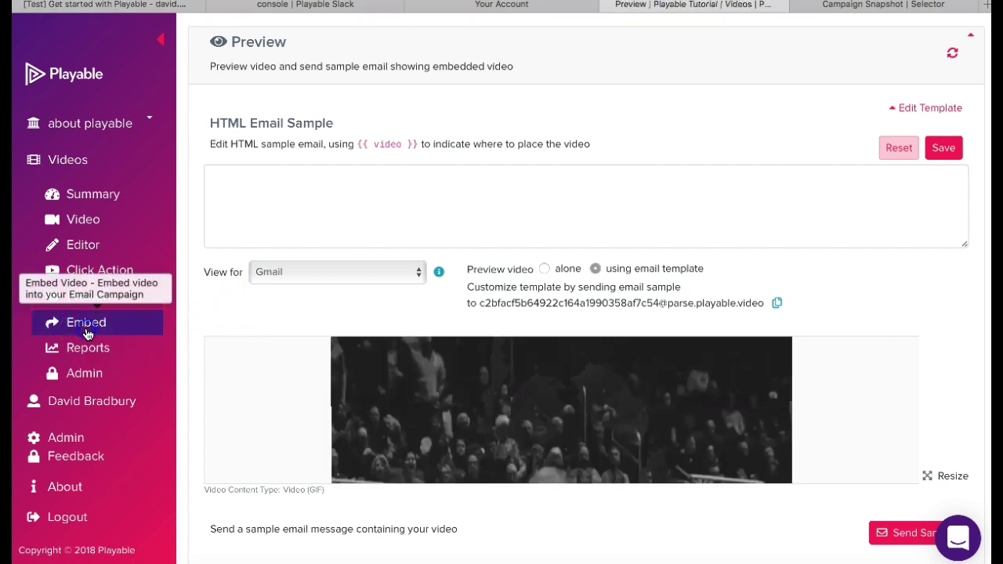
Step: Generate the video's embed code for Campaign Monitor and copy it to the clipboard
click(86, 334)
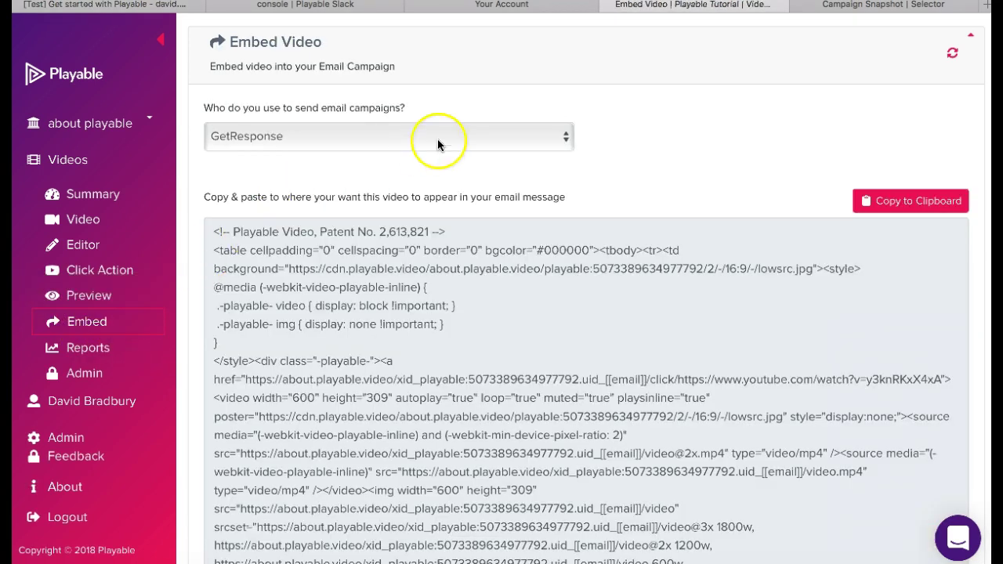
click(486, 135)
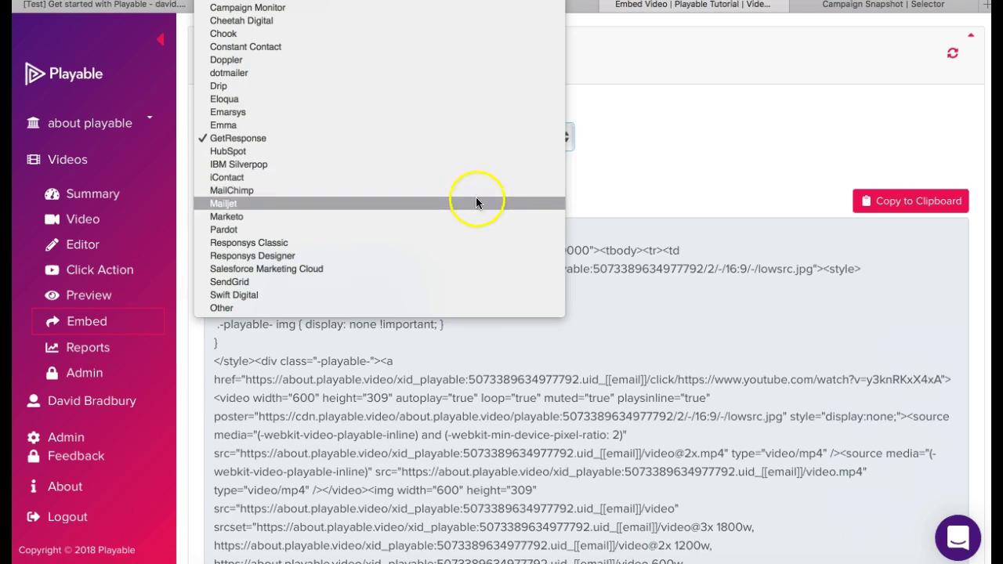
click(472, 15)
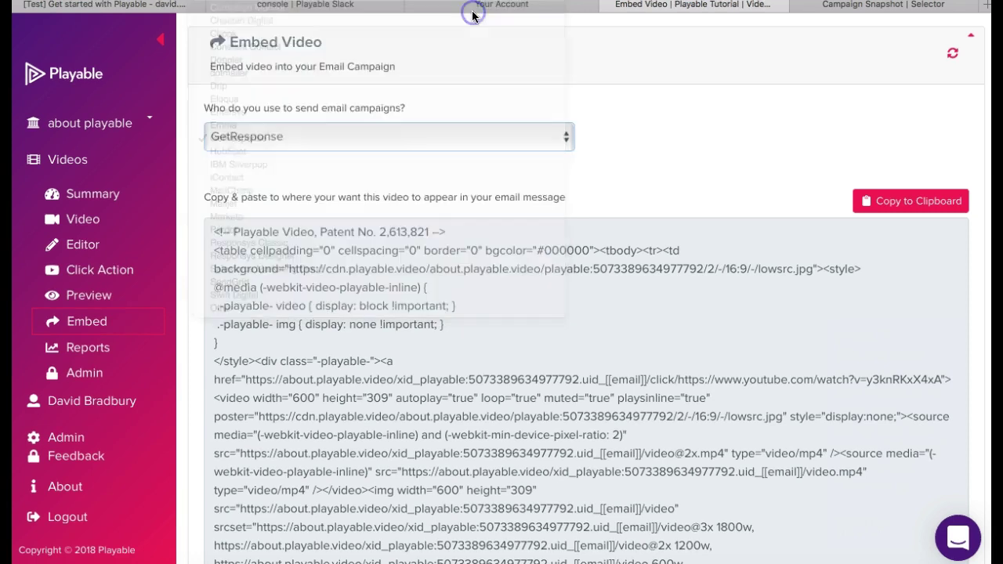
click(906, 201)
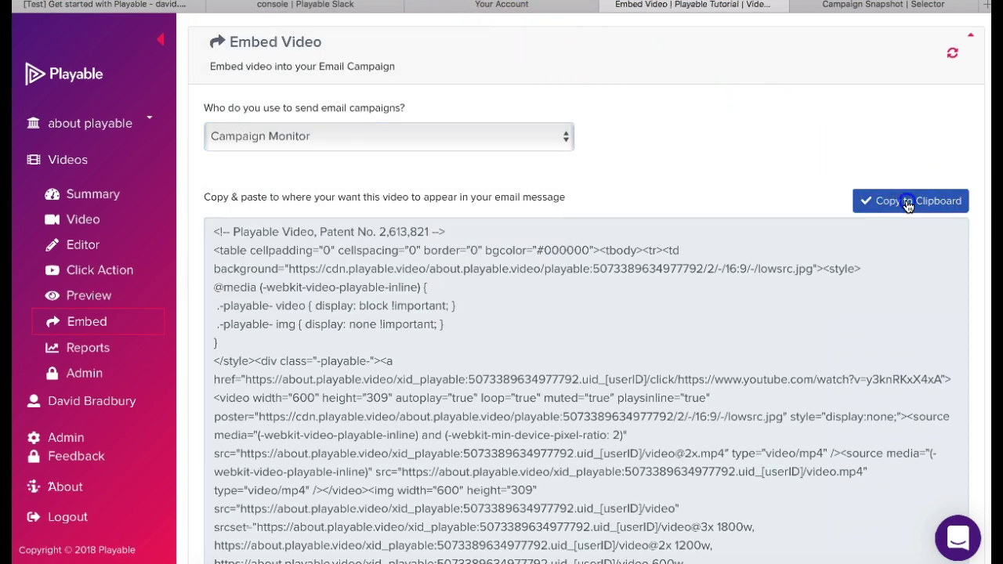
Step: Switch to Campaign Monitor, replace the mcnImage img tag in the Playable Tutorial campaign's HTML with the copied embed code, and save the HTML
click(859, 4)
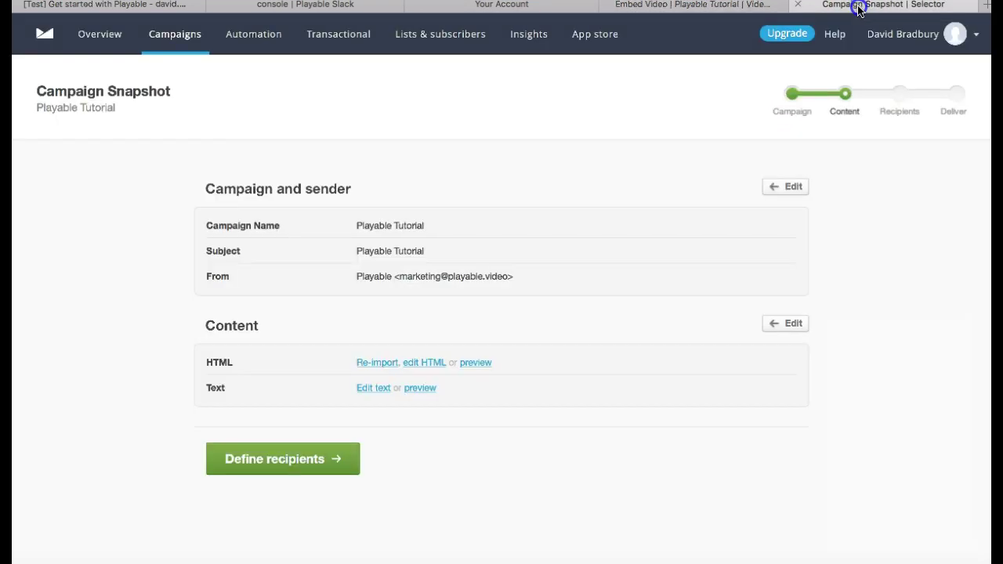
click(423, 364)
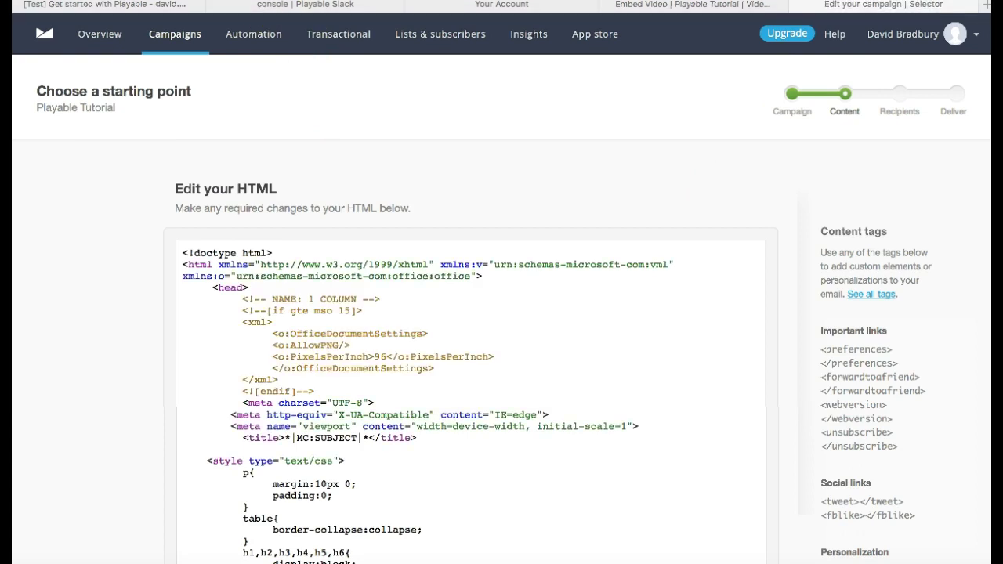
click(533, 399)
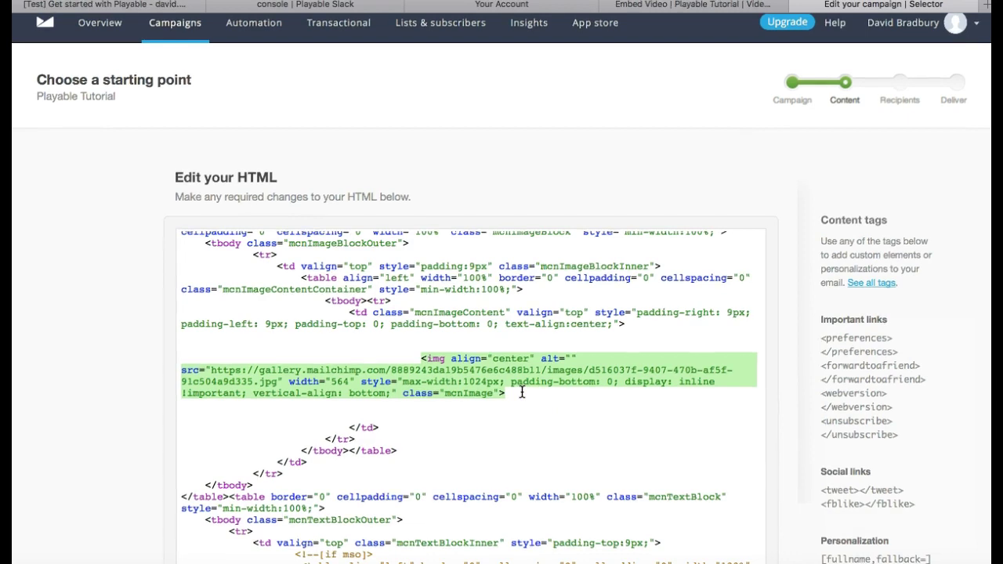
key(Delete)
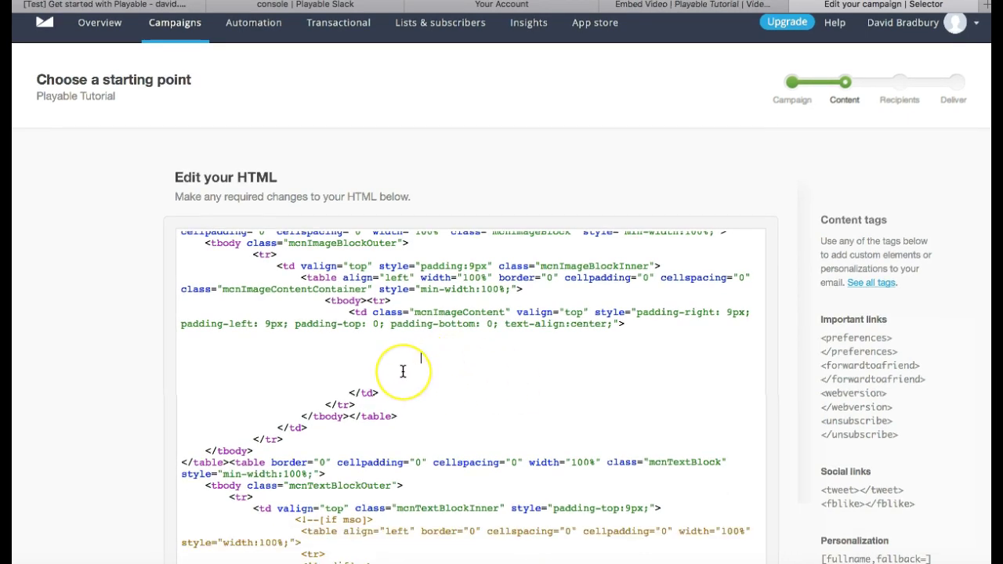
key(super+v)
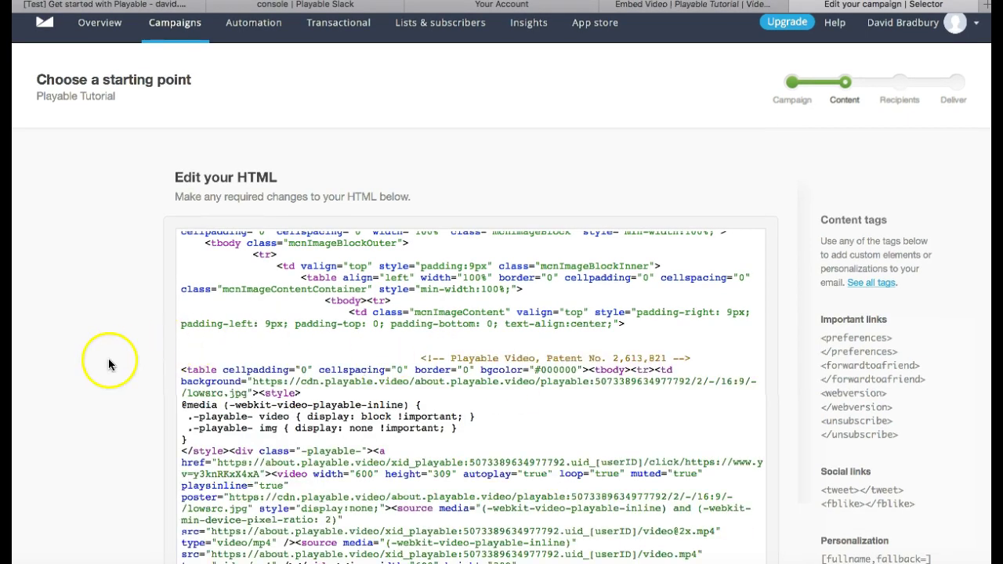
scroll(112, 358, down, 5)
click(232, 506)
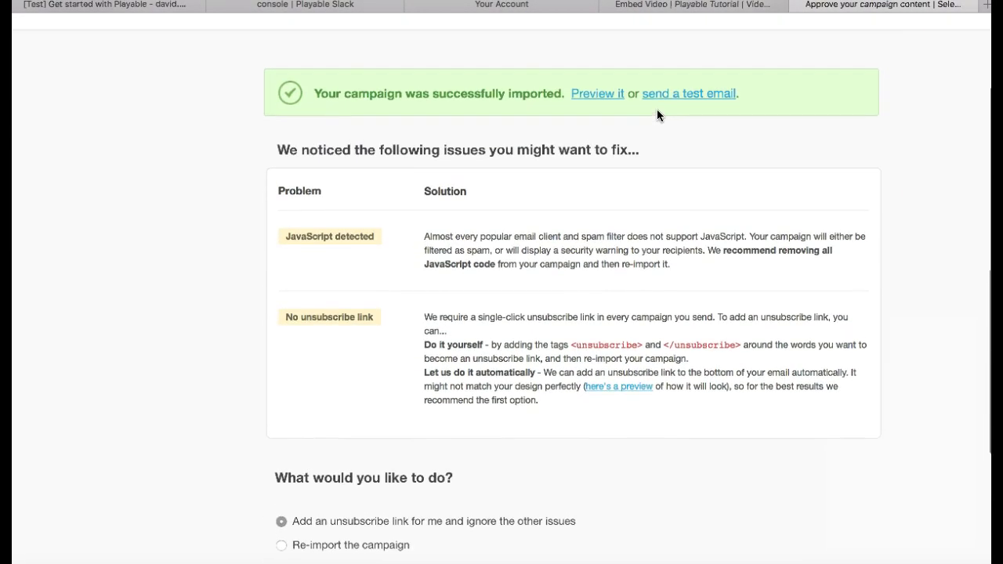
Step: Preview the imported campaign email and examine how the embedded video plays above the welcome text
click(602, 96)
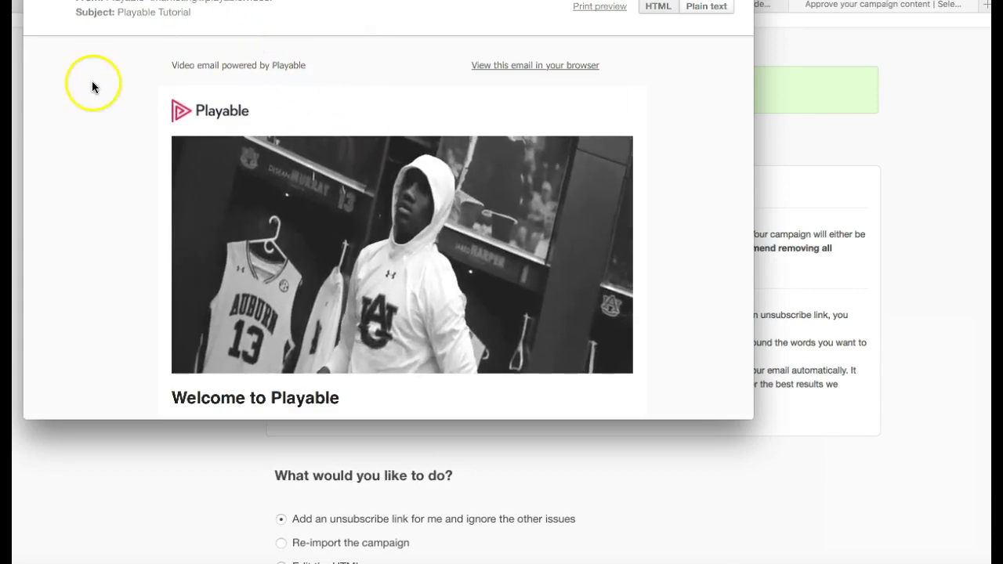
scroll(92, 117, down, 1)
scroll(93, 110, down, 2)
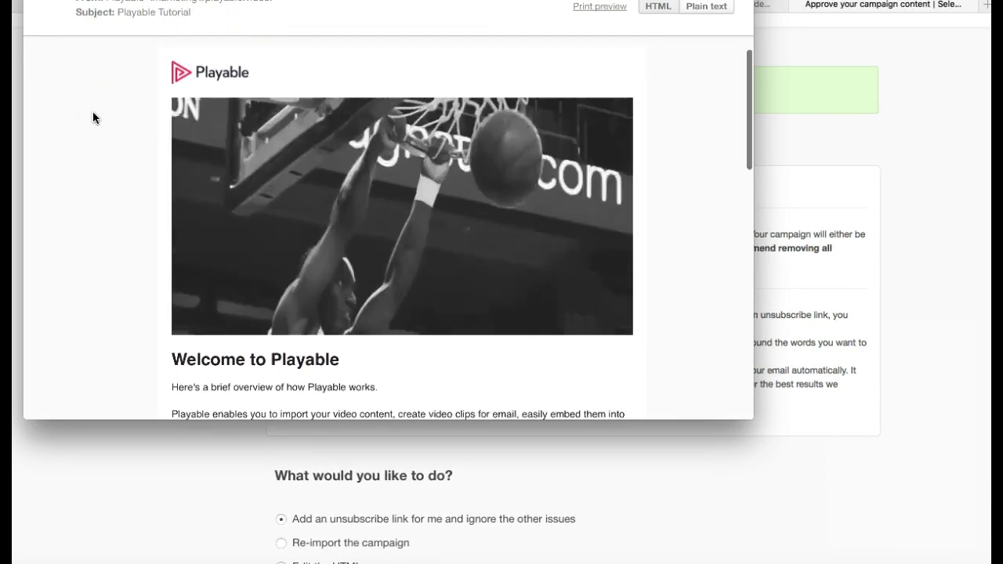
scroll(99, 113, up, 1)
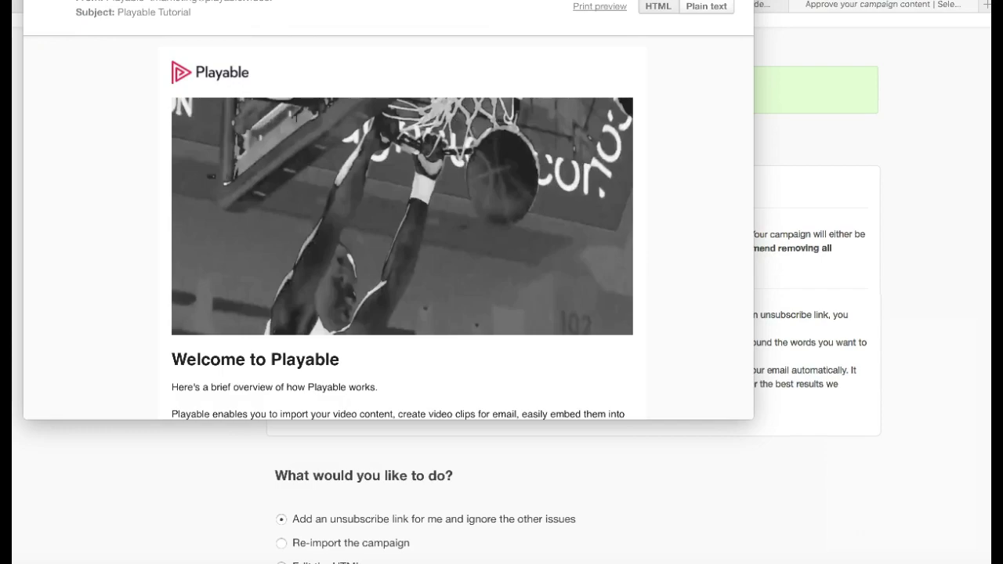